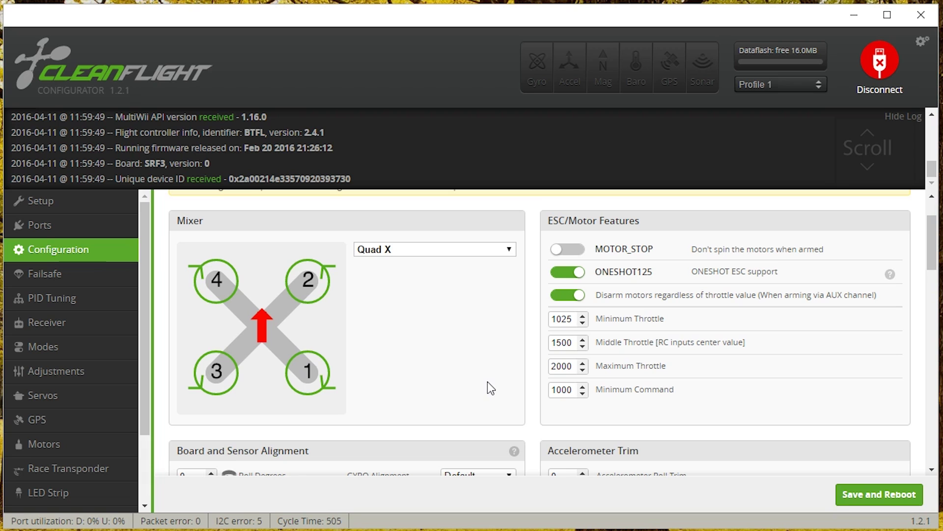
# - Open the motor test page and enable motor control by accepting the propellers-removed risk notice
pyautogui.click(15, 443)
pyautogui.scroll(-2, 400, 385)
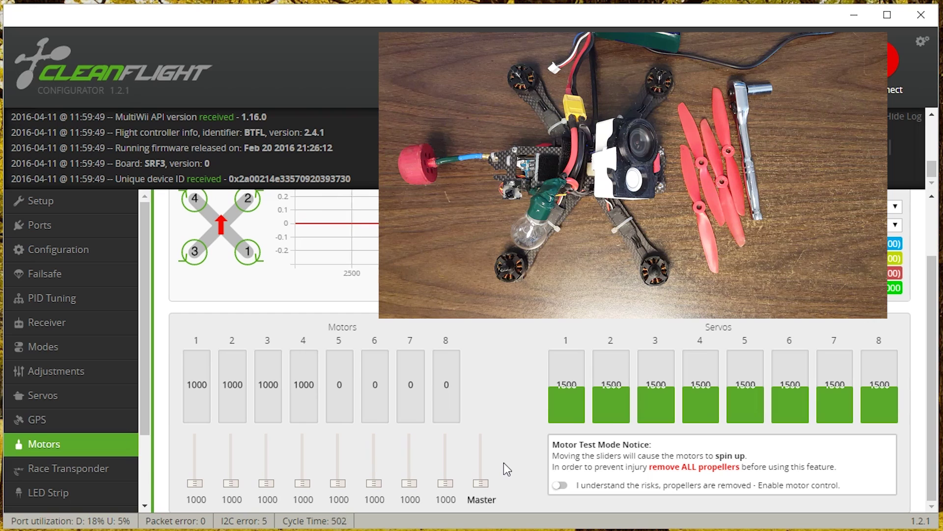
pyautogui.click(560, 486)
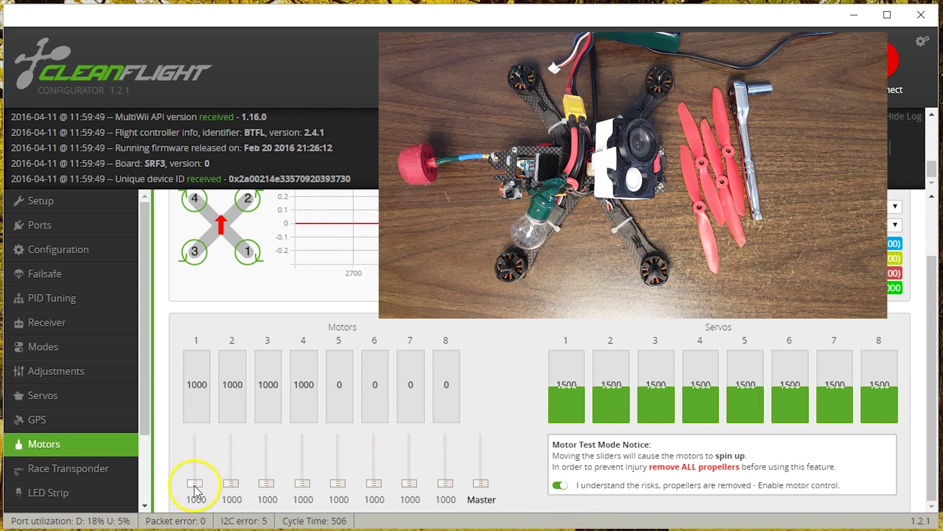
# - Test motor 1 by raising its output to about 1925 and bringing it back down to 1000
pyautogui.moveTo(194, 487); pyautogui.dragTo(199, 438)
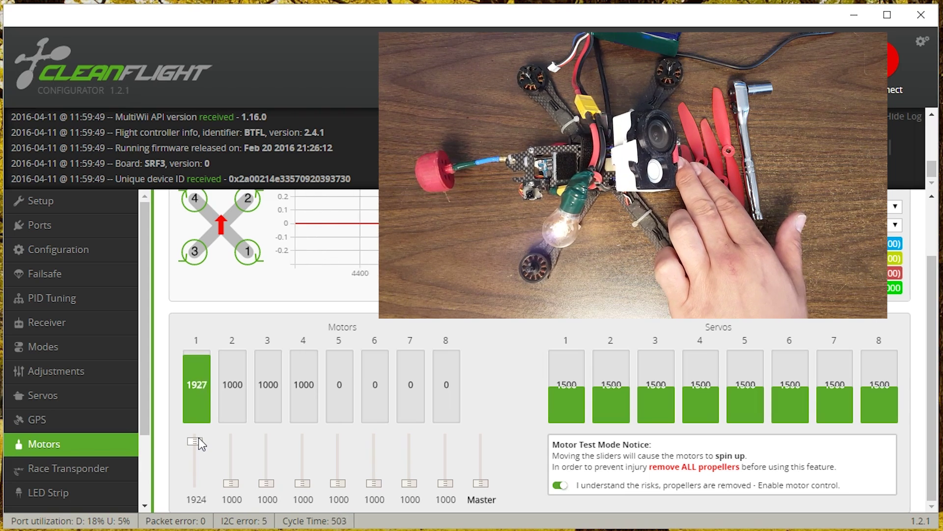
pyautogui.scroll(-10, 198, 437)
pyautogui.scroll(-10, 198, 438)
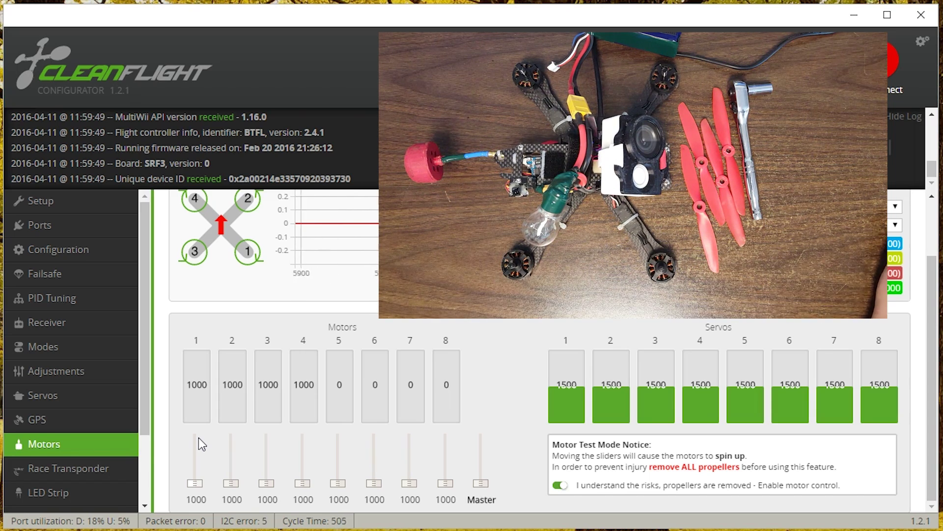
pyautogui.click(192, 447)
# - Test motor 2 by raising its output to 1948 and returning it to 1000
pyautogui.moveTo(230, 486); pyautogui.dragTo(235, 424)
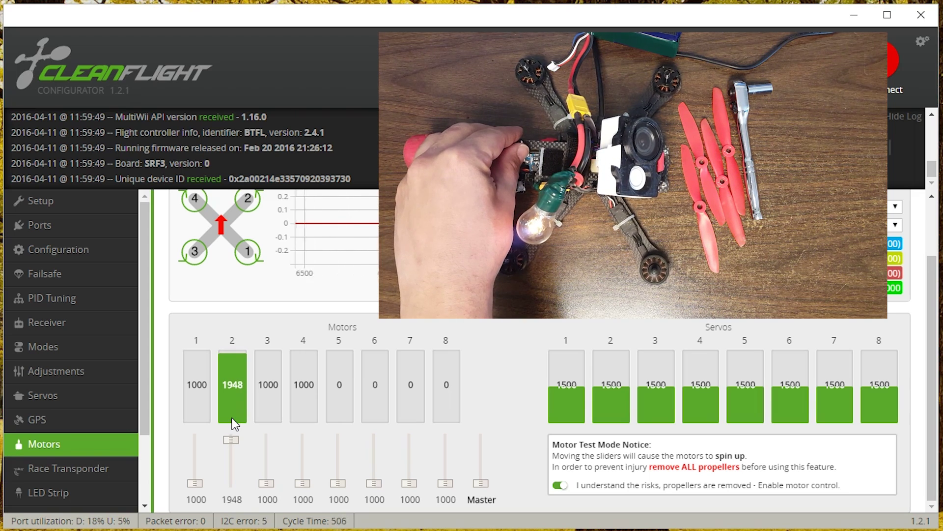
pyautogui.scroll(-10, 235, 424)
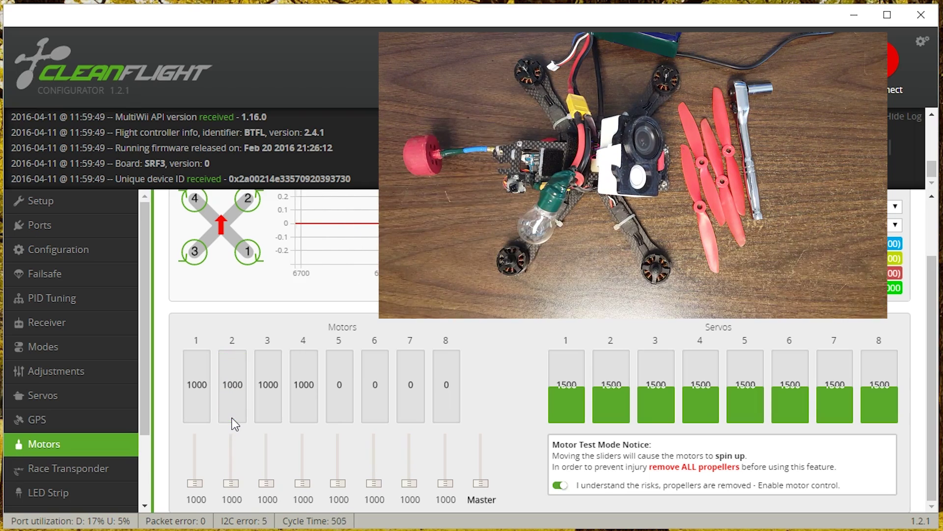
# - Spin up motor 3 and fine-tune its output to about 1942 to find its top throttle point
pyautogui.scroll(4, 257, 478)
pyautogui.scroll(6, 257, 479)
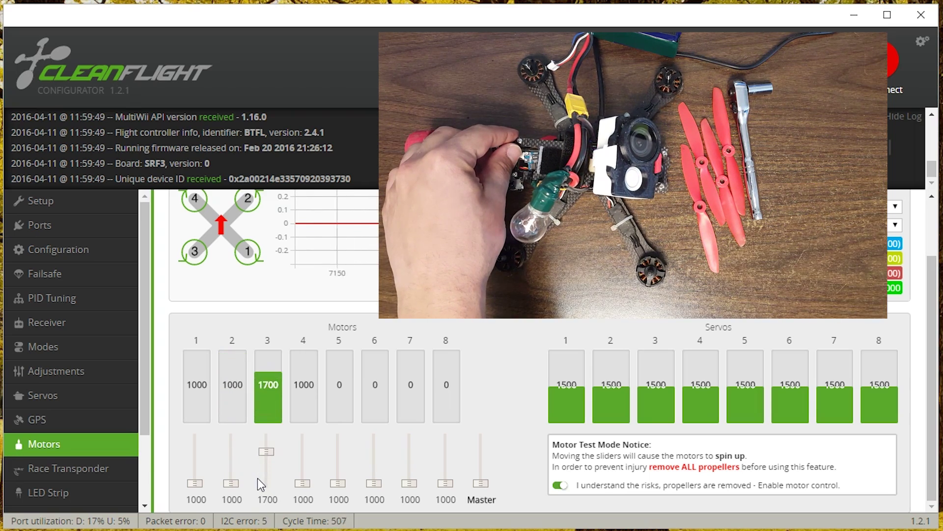
pyautogui.scroll(-1, 257, 479)
pyautogui.scroll(-1, 257, 478)
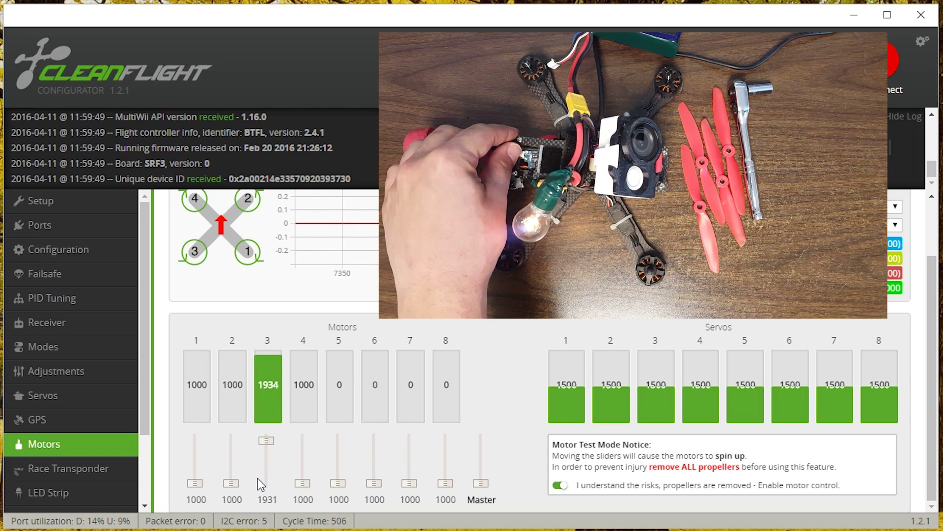
pyautogui.scroll(1, 258, 478)
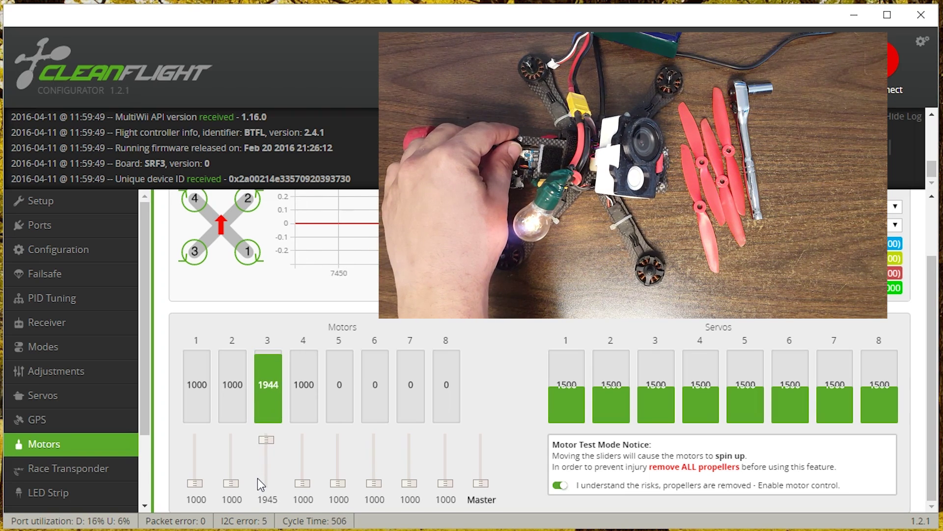
pyautogui.press('Down')
pyautogui.press('Down')
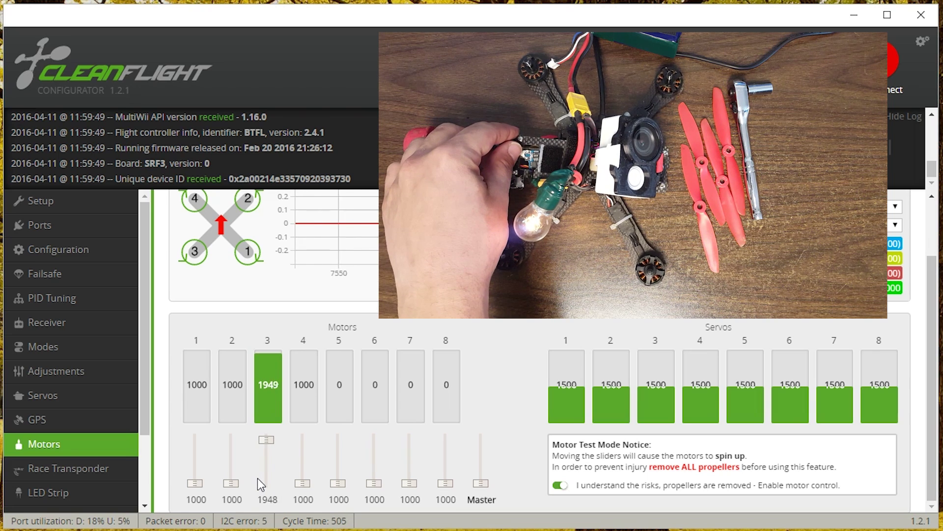
pyautogui.press('Down')
pyautogui.press('Down')
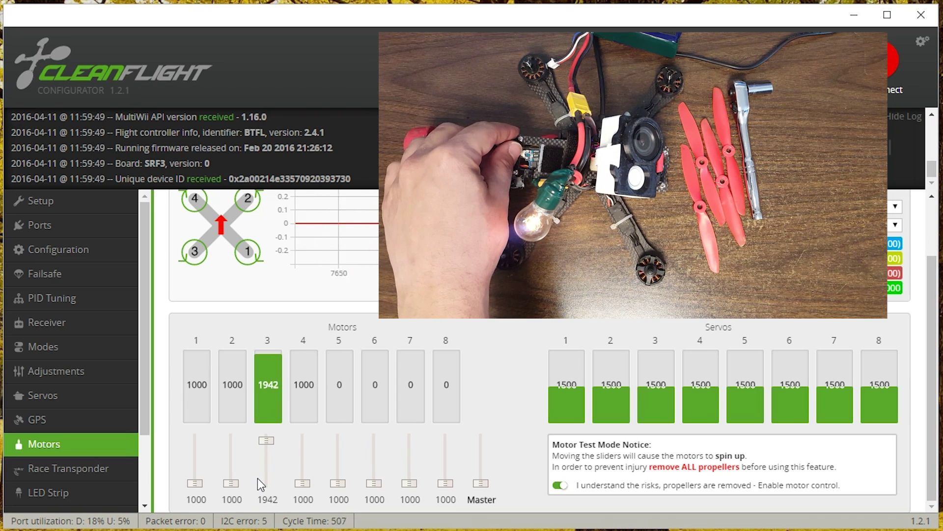
pyautogui.press('Up')
pyautogui.press('Up')
pyautogui.press('Up')
pyautogui.press('Down')
pyautogui.press('Down')
# - Bring motor 3 back down to its minimum output of 1000
pyautogui.press('pagedown')
pyautogui.press('pagedown')
pyautogui.press('pagedown')
pyautogui.press('pagedown')
pyautogui.press('pagedown')
pyautogui.press('pagedown')
pyautogui.press('pagedown')
pyautogui.press('pagedown')
pyautogui.press('pagedown')
pyautogui.press('pagedown')
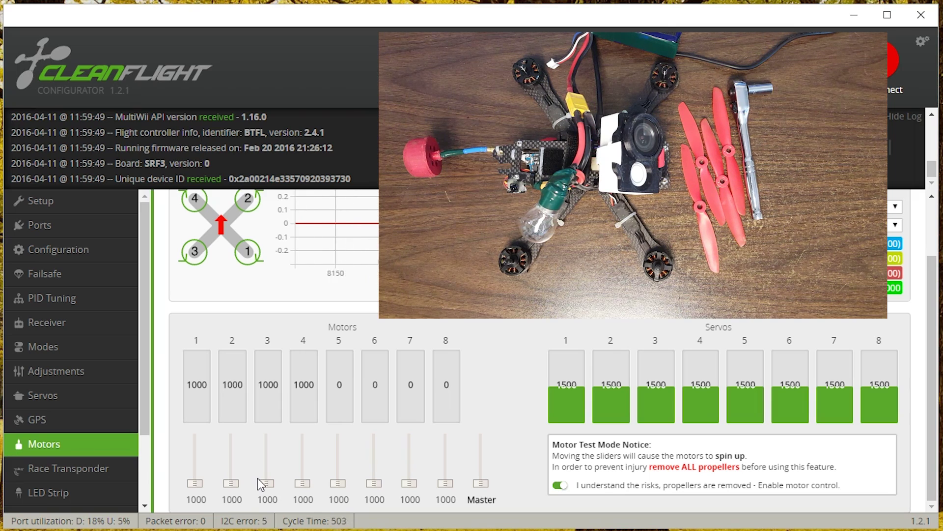
# - Raise motor 4 from idle to its full output of 2000
pyautogui.click(304, 484)
pyautogui.press('pageup')
pyautogui.press('pageup')
pyautogui.press('pageup')
pyautogui.press('pageup')
pyautogui.press('pageup')
pyautogui.press('pageup')
pyautogui.press('pageup')
pyautogui.press('pageup')
pyautogui.press('pageup')
pyautogui.press('pageup')
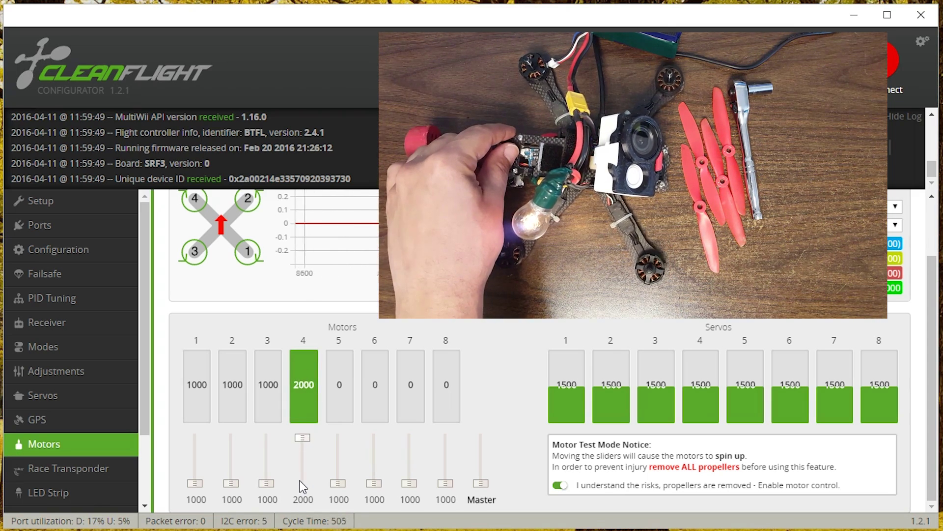
# - Lower motor 4 in single-unit increments to about 1937 to find its top throttle point
pyautogui.press('Down')
pyautogui.press('Down')
pyautogui.press('Down')
pyautogui.press('Down')
pyautogui.press('Down')
pyautogui.press('Down')
pyautogui.press('Down')
pyautogui.press('Down')
pyautogui.press('Down')
pyautogui.press('Down')
pyautogui.press('Down')
pyautogui.press('Down')
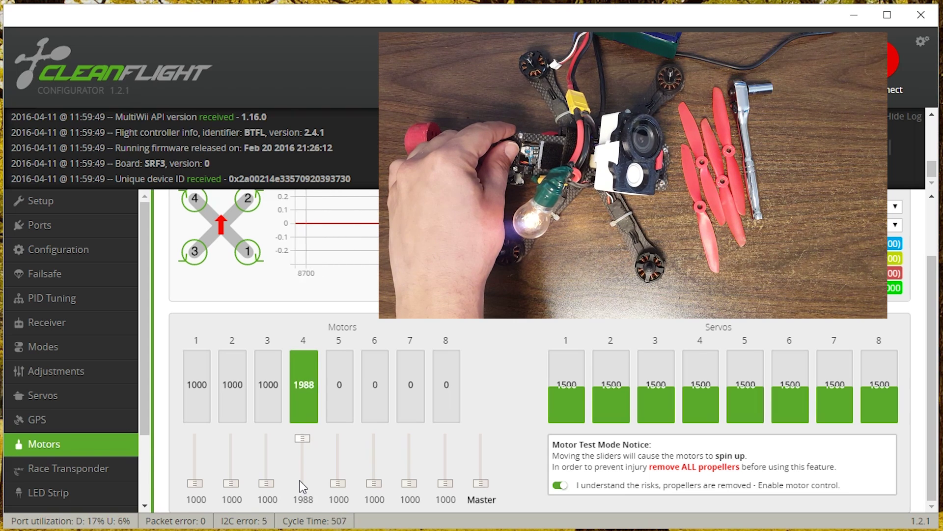
pyautogui.press('Down')
pyautogui.press('Down')
pyautogui.press('Down')
pyautogui.press('Down')
pyautogui.press('Down')
pyautogui.press('Down')
pyautogui.press('Down')
pyautogui.press('Down')
pyautogui.press('Down')
pyautogui.press('Down')
pyautogui.press('Down')
pyautogui.press('Down')
pyautogui.press('Down')
pyautogui.press('Down')
pyautogui.press('Down')
pyautogui.press('Down')
pyautogui.press('Down')
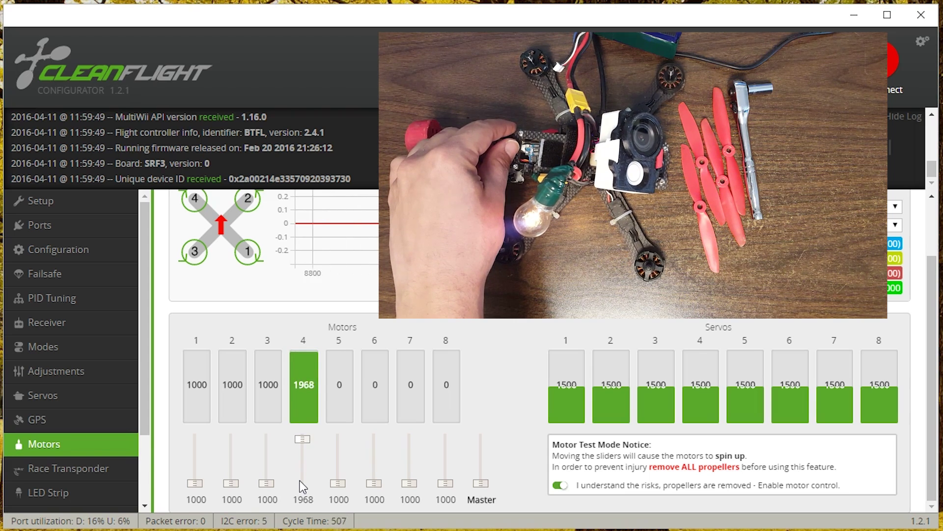
pyautogui.press('Down')
pyautogui.press('Down')
pyautogui.press('Down')
pyautogui.press('Down')
pyautogui.press('Down')
pyautogui.press('Down')
pyautogui.press('Down')
pyautogui.press('Down')
pyautogui.press('Down')
pyautogui.press('Down')
pyautogui.press('Down')
pyautogui.press('Down')
pyautogui.press('Down')
pyautogui.press('Down')
pyautogui.press('Down')
pyautogui.press('Down')
pyautogui.press('Down')
pyautogui.press('Down')
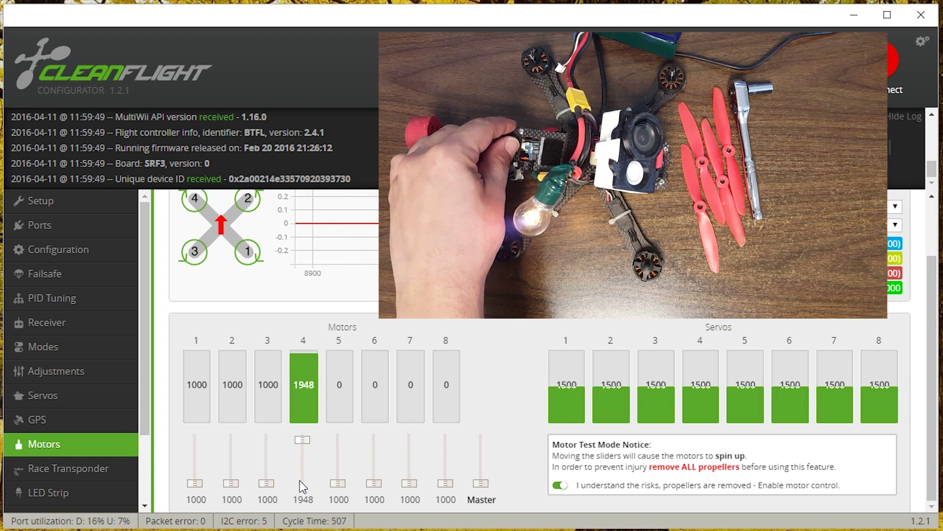
pyautogui.press('Down')
pyautogui.press('Down')
pyautogui.press('Down')
pyautogui.press('Down')
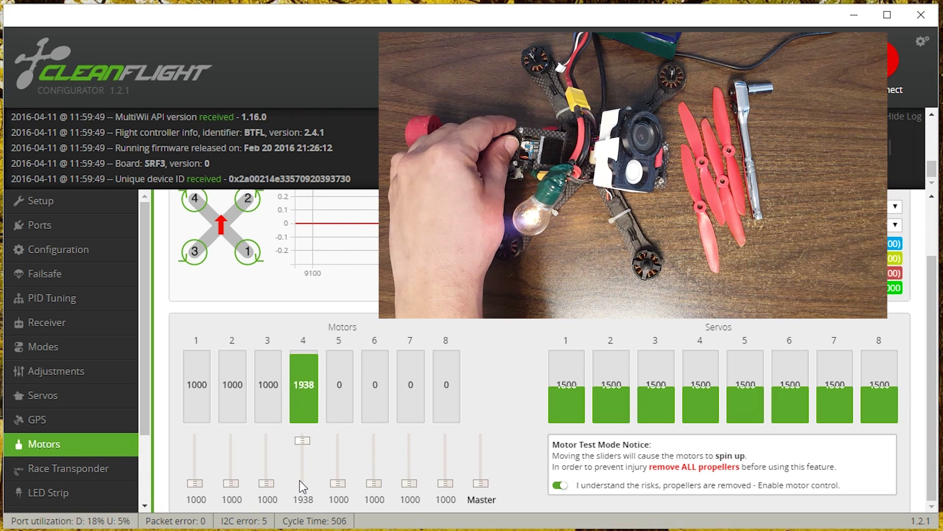
pyautogui.press('Up')
pyautogui.press('Up')
pyautogui.press('Down')
pyautogui.press('Down')
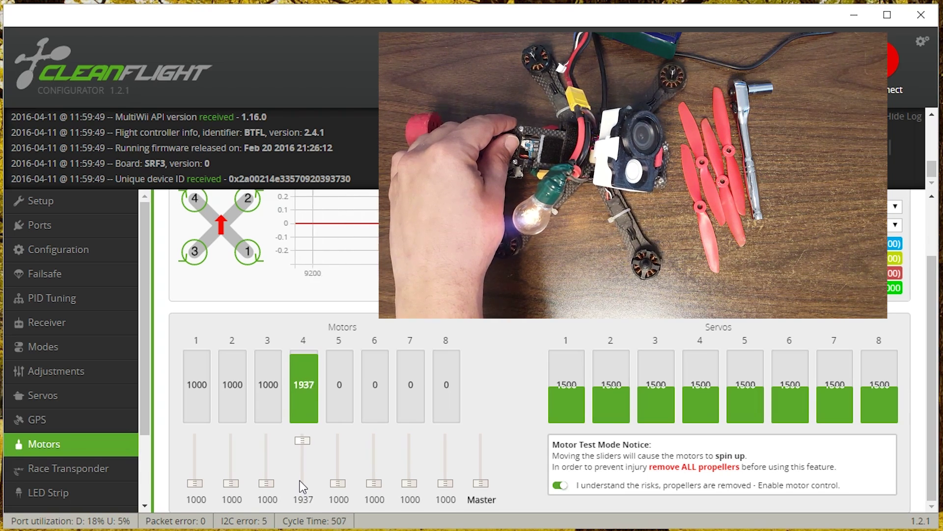
# - Return motor 4 to 1000 and disable motor control in the motor test notice
pyautogui.press('pagedown')
pyautogui.press('pagedown')
pyautogui.press('pagedown')
pyautogui.press('pagedown')
pyautogui.press('pagedown')
pyautogui.press('pagedown')
pyautogui.press('pagedown')
pyautogui.press('pagedown')
pyautogui.press('pagedown')
pyautogui.press('pagedown')
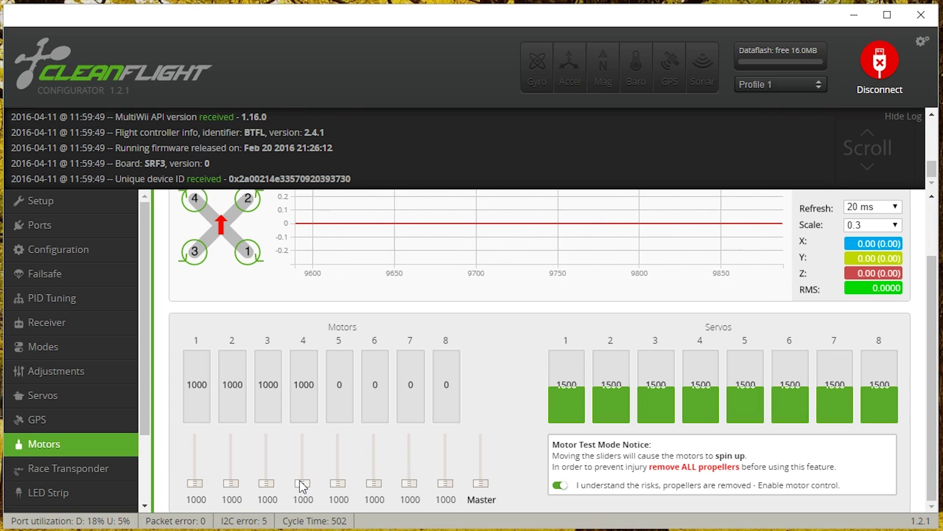
pyautogui.click(558, 486)
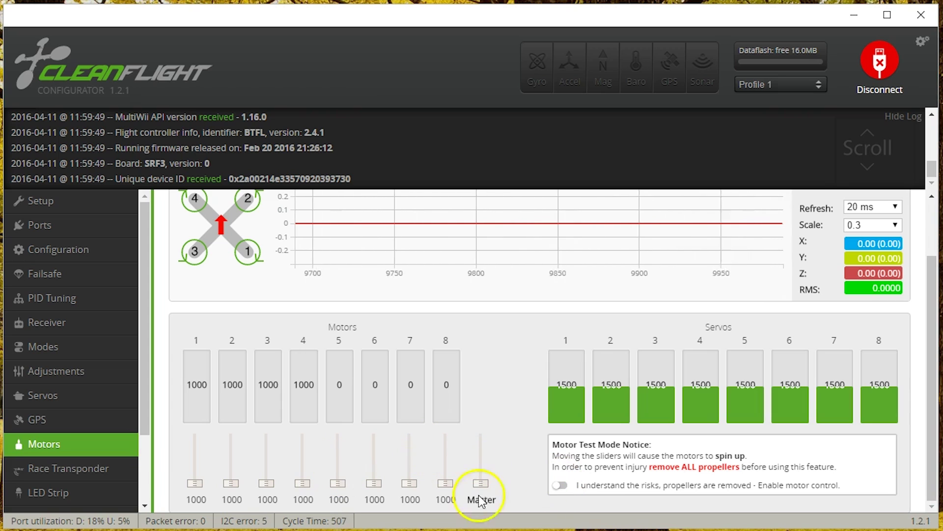
# - Set the Maximum Throttle to 1940 in the ESC/Motor Features configuration, saving and rebooting the flight controller
pyautogui.click(78, 256)
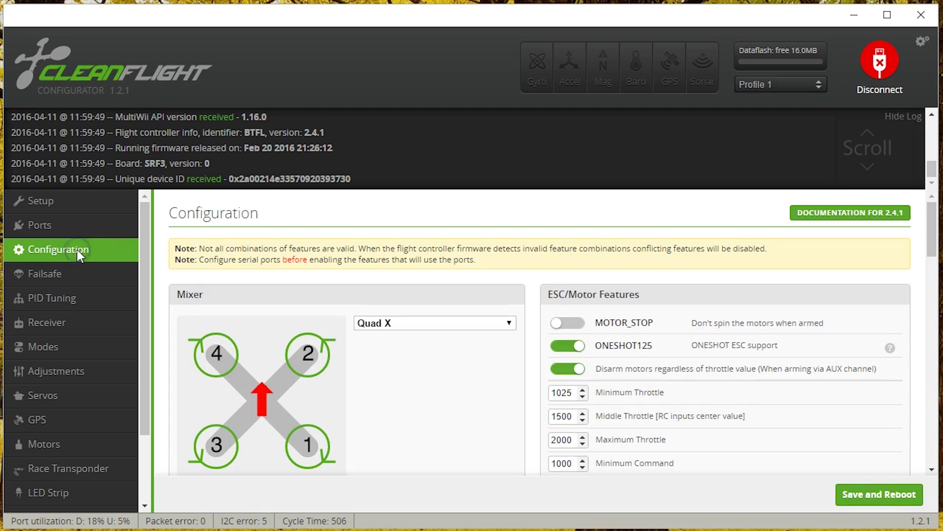
pyautogui.scroll(-2, 580, 442)
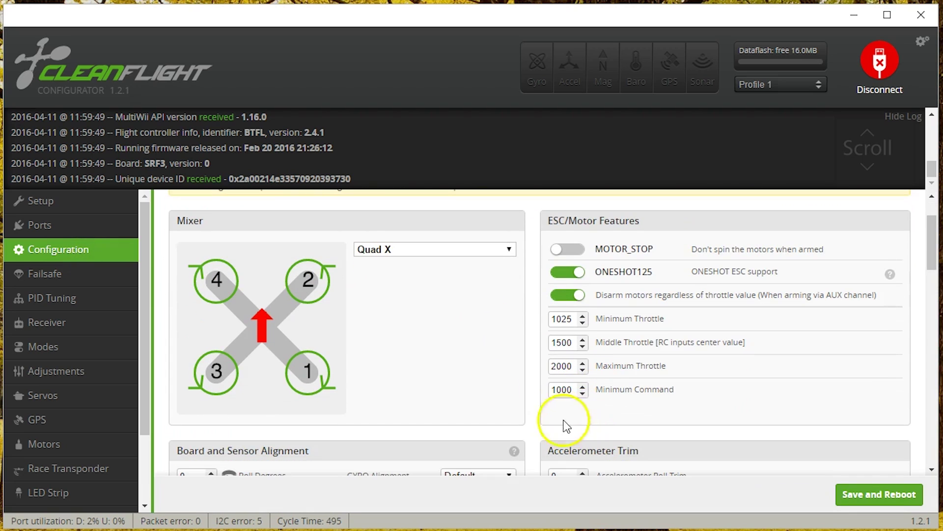
pyautogui.doubleClick(563, 367)
pyautogui.write('19')
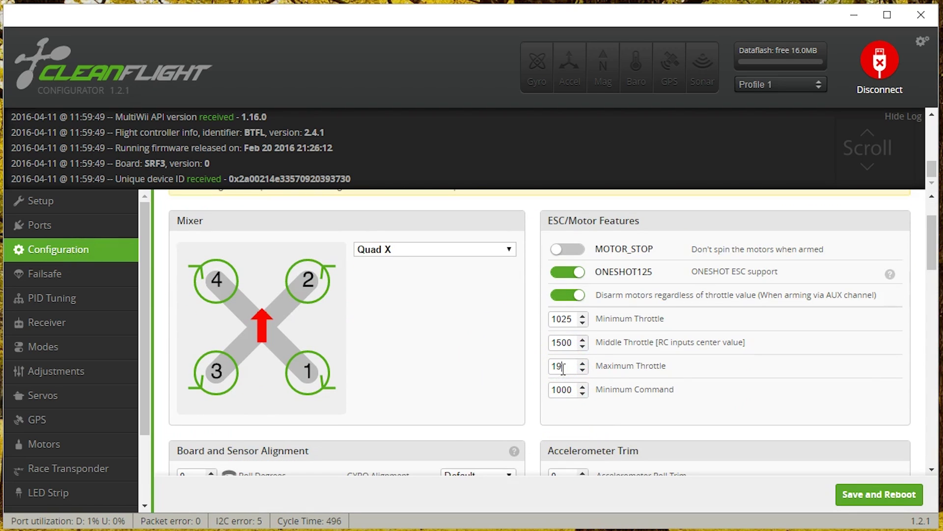
pyautogui.click(853, 496)
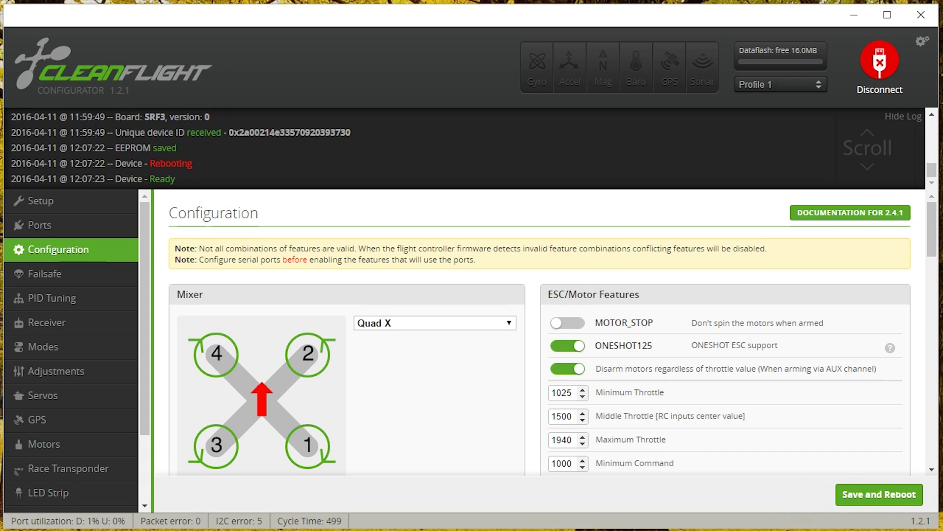
pyautogui.click(45, 480)
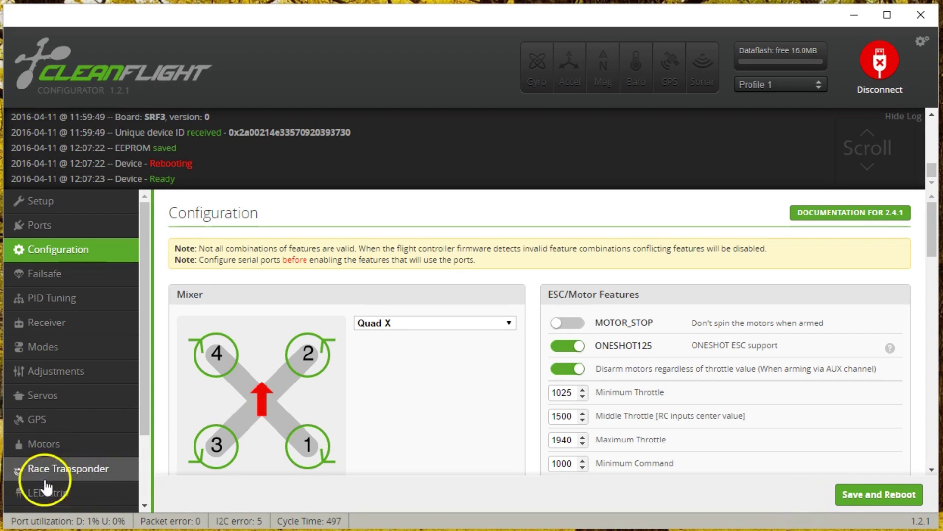